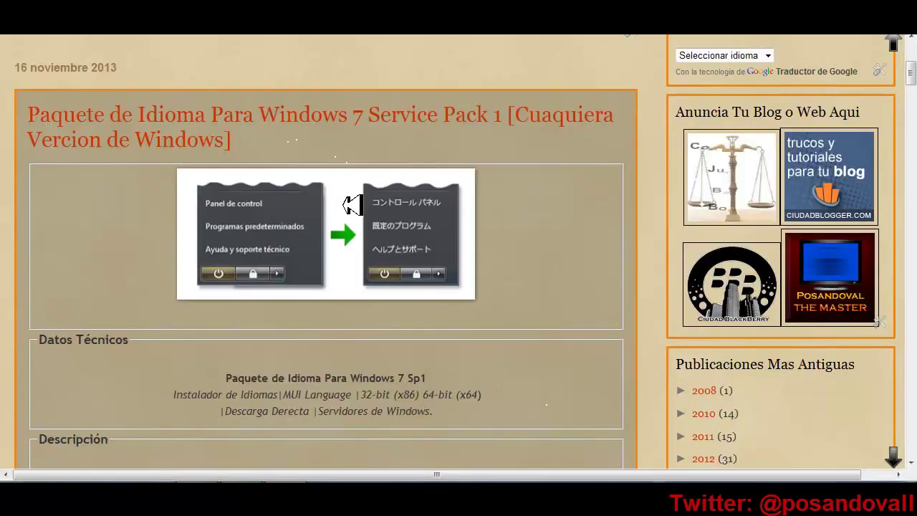
Read the Windows 7 SP1 language pack post, including its 32-bit (x86) and 64-bit (x64) official download sections
{"action": "scroll", "coordinate": [601, 231], "scroll_direction": "down", "scroll_amount": 3}
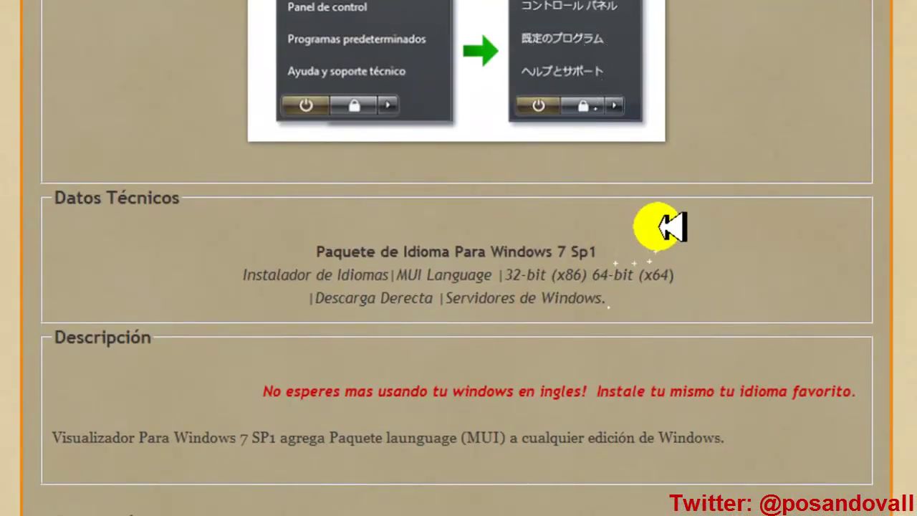
{"action": "scroll", "coordinate": [659, 227], "scroll_direction": "down", "scroll_amount": 2}
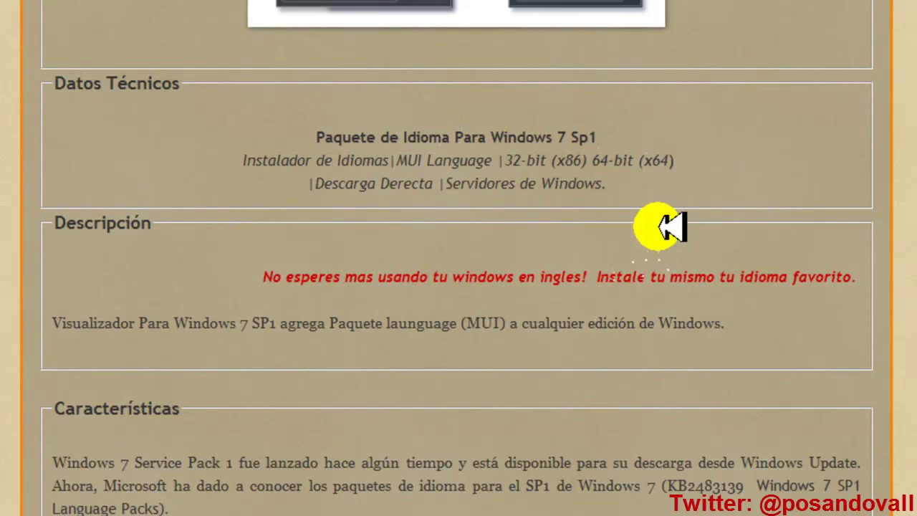
{"action": "scroll", "coordinate": [518, 337], "scroll_direction": "down", "scroll_amount": 5}
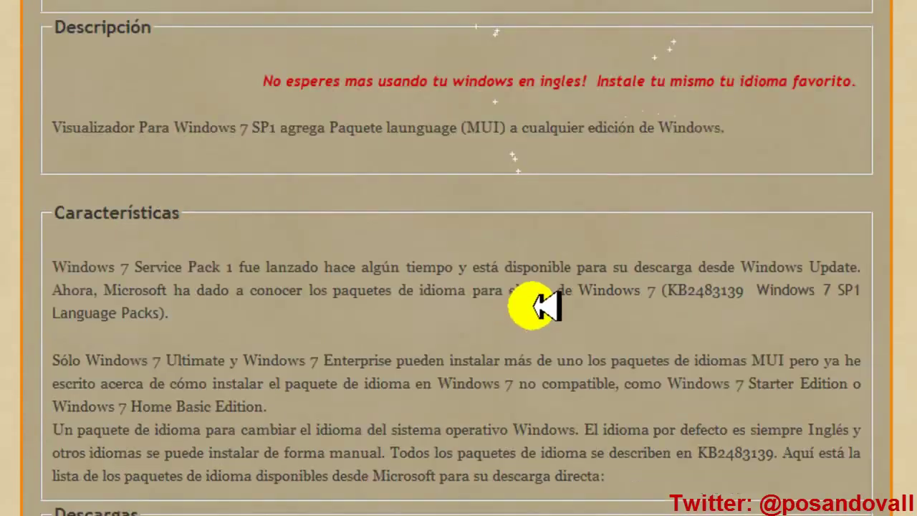
{"action": "scroll", "coordinate": [540, 303], "scroll_direction": "down", "scroll_amount": 5}
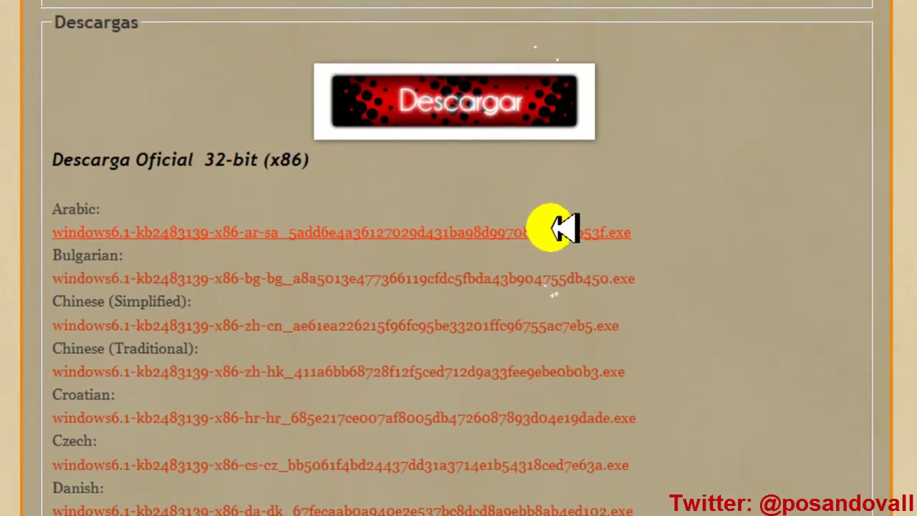
{"action": "scroll", "coordinate": [562, 226], "scroll_direction": "down", "scroll_amount": 2}
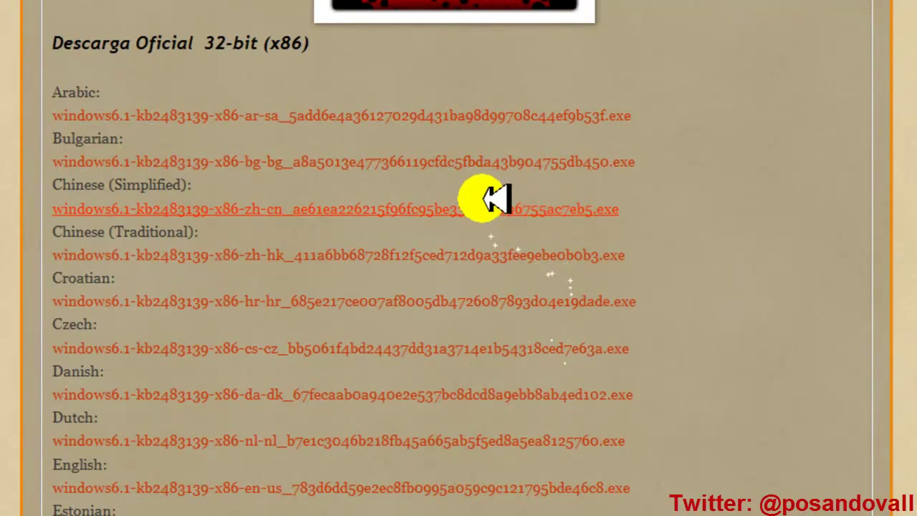
{"action": "scroll", "coordinate": [608, 203], "scroll_direction": "down", "scroll_amount": 2}
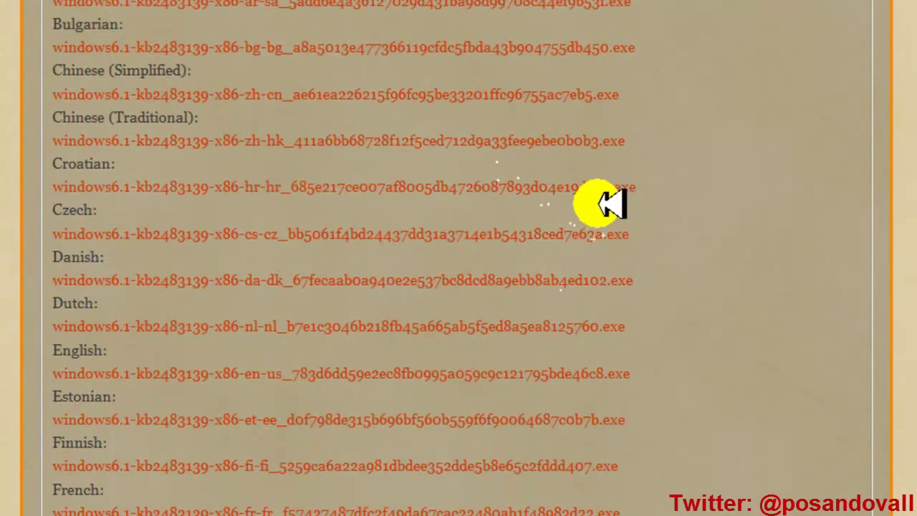
{"action": "scroll", "coordinate": [602, 205], "scroll_direction": "up", "scroll_amount": 5}
{"action": "double_click", "coordinate": [219, 215]}
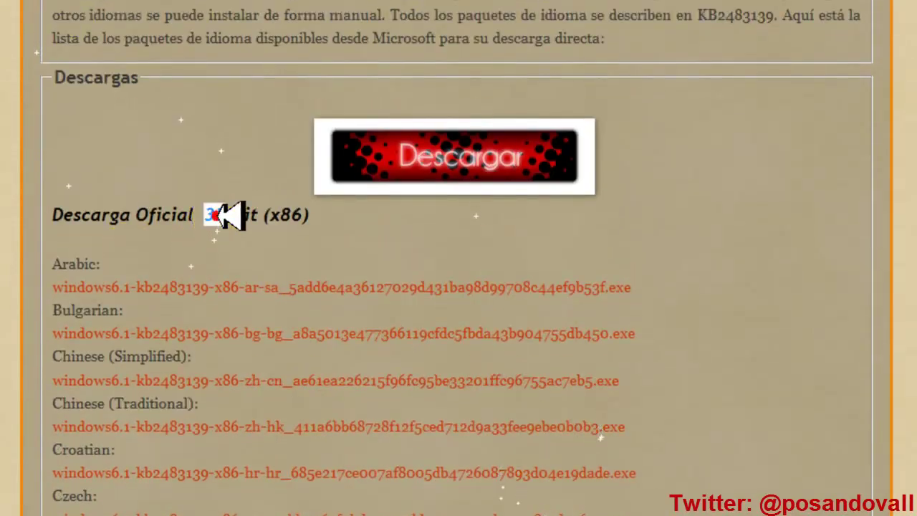
{"action": "scroll", "coordinate": [250, 241], "scroll_direction": "down", "scroll_amount": 13}
{"action": "scroll", "coordinate": [308, 268], "scroll_direction": "down", "scroll_amount": 20}
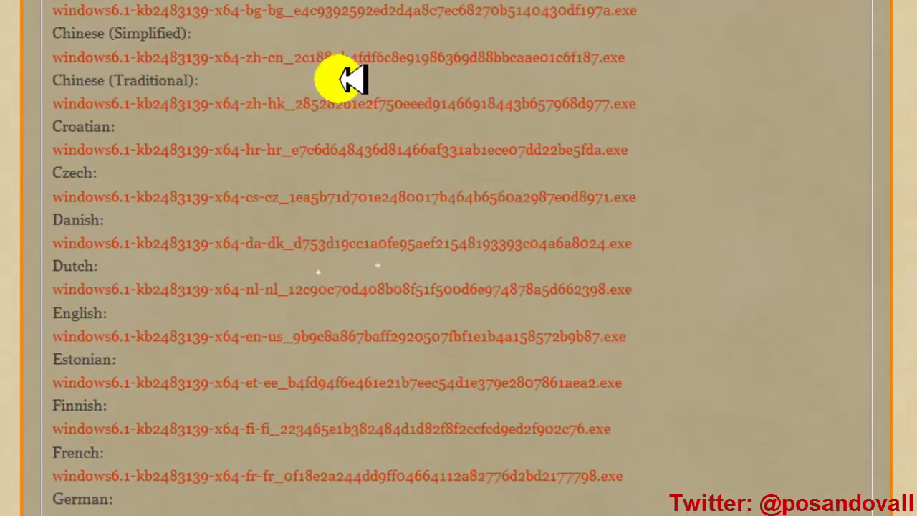
{"action": "scroll", "coordinate": [330, 86], "scroll_direction": "up", "scroll_amount": 6}
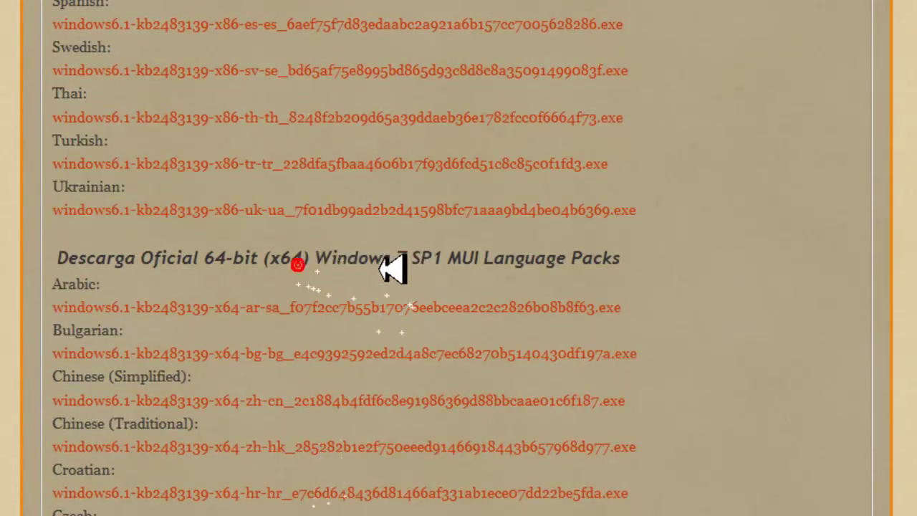
{"action": "left_click", "coordinate": [380, 270]}
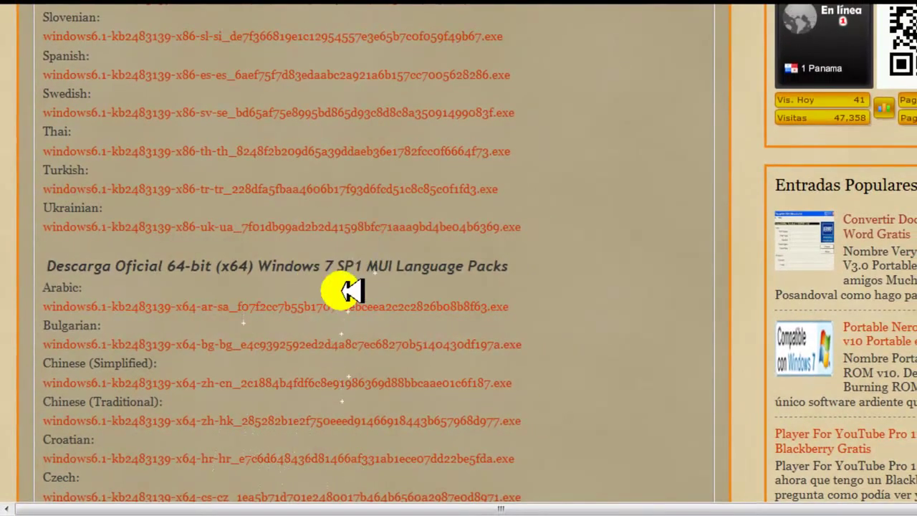
Check the computer's Windows edition, service pack and system type in its system properties
{"action": "key", "text": "super"}
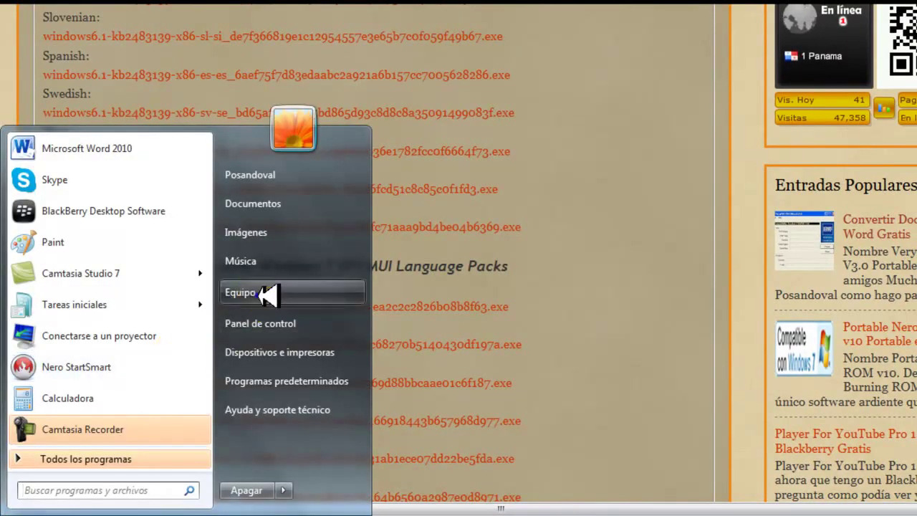
{"action": "right_click", "coordinate": [257, 293]}
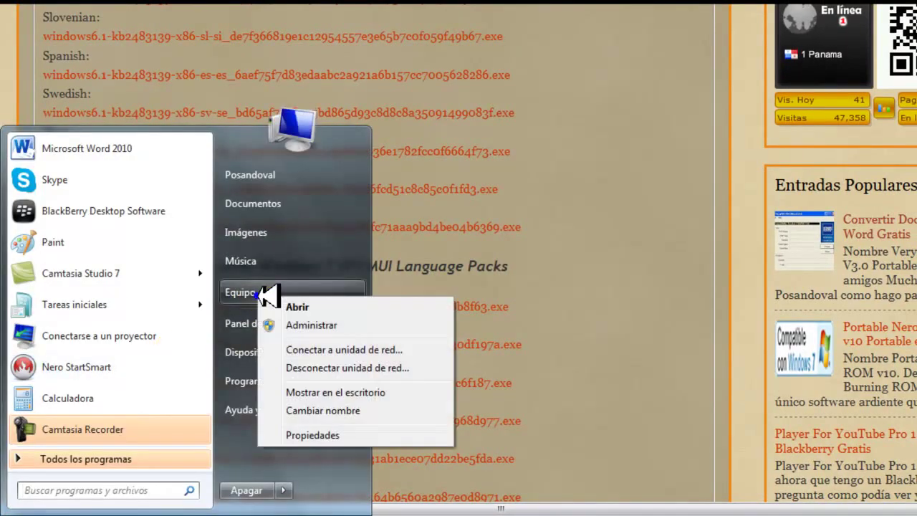
{"action": "left_click", "coordinate": [315, 435]}
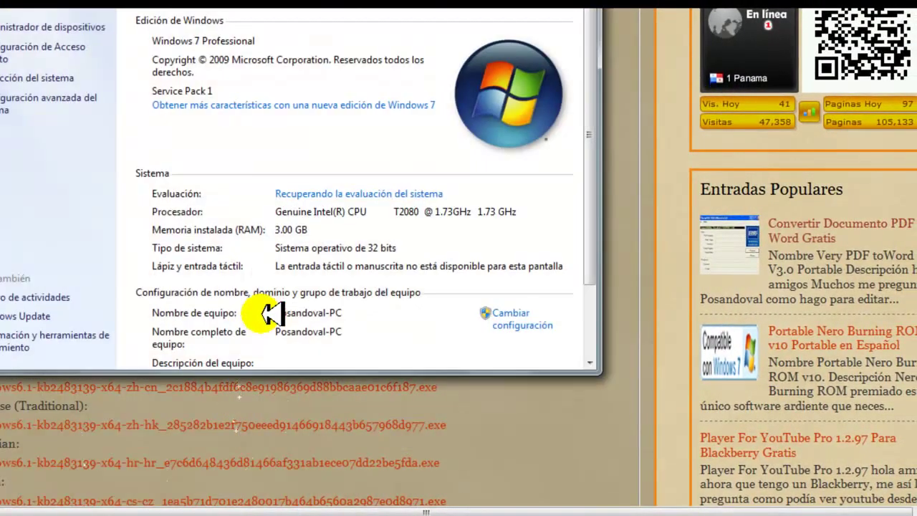
{"action": "left_click_drag", "start_coordinate": [420, 9], "coordinate": [409, 46]}
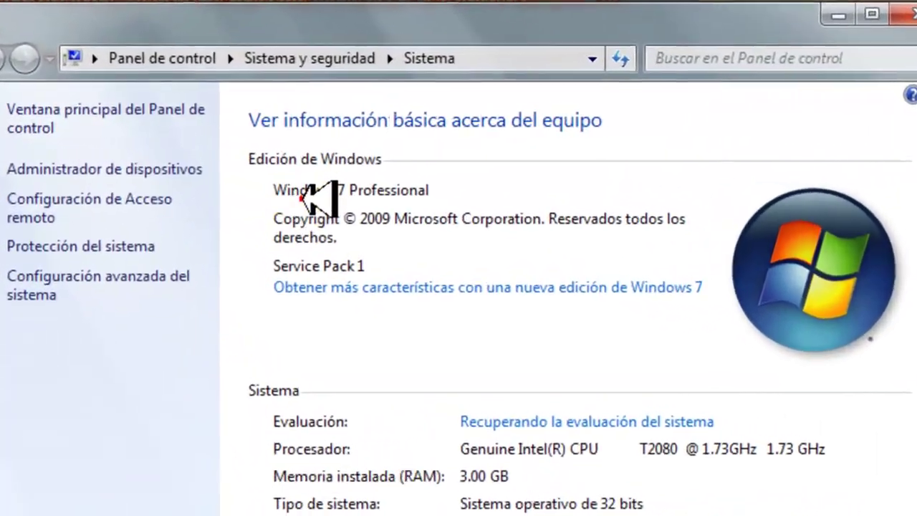
{"action": "left_click", "coordinate": [213, 172]}
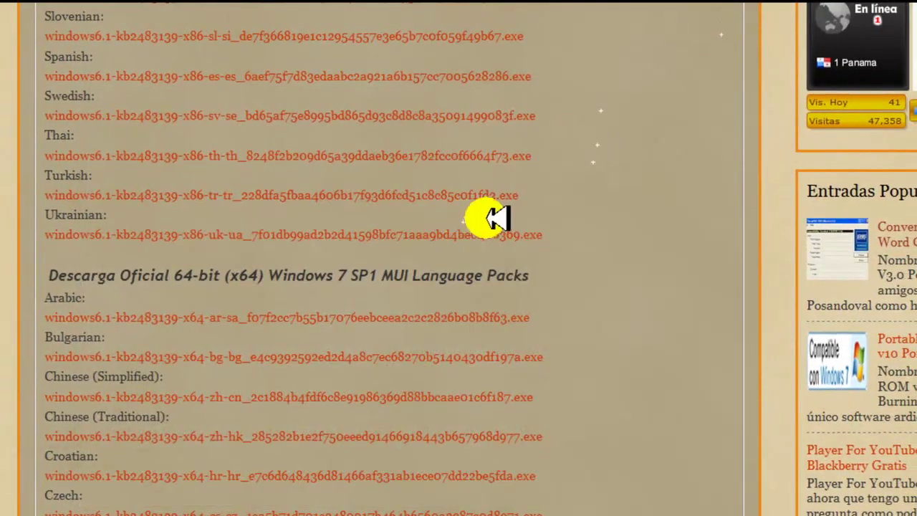
Look through the 32-bit (x86) official download list for the available language packs
{"action": "scroll", "coordinate": [496, 217], "scroll_direction": "up", "scroll_amount": 5}
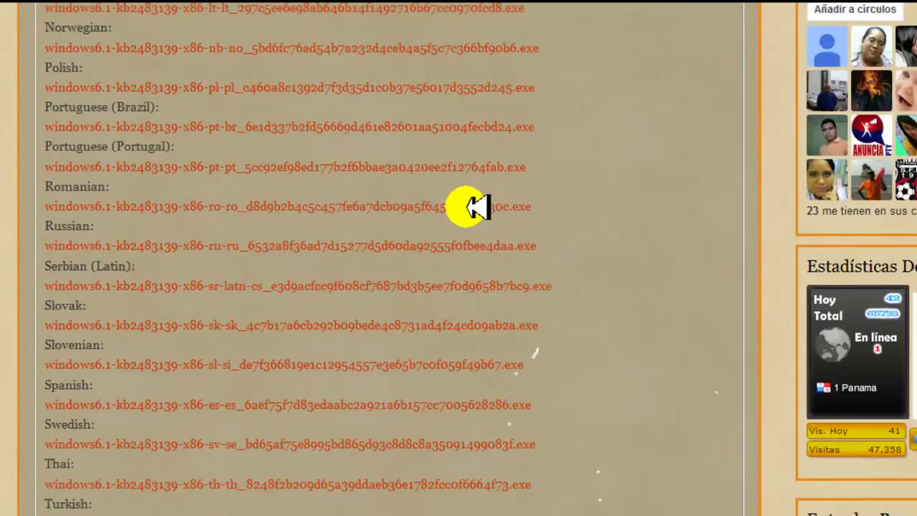
{"action": "scroll", "coordinate": [258, 176], "scroll_direction": "up", "scroll_amount": 4}
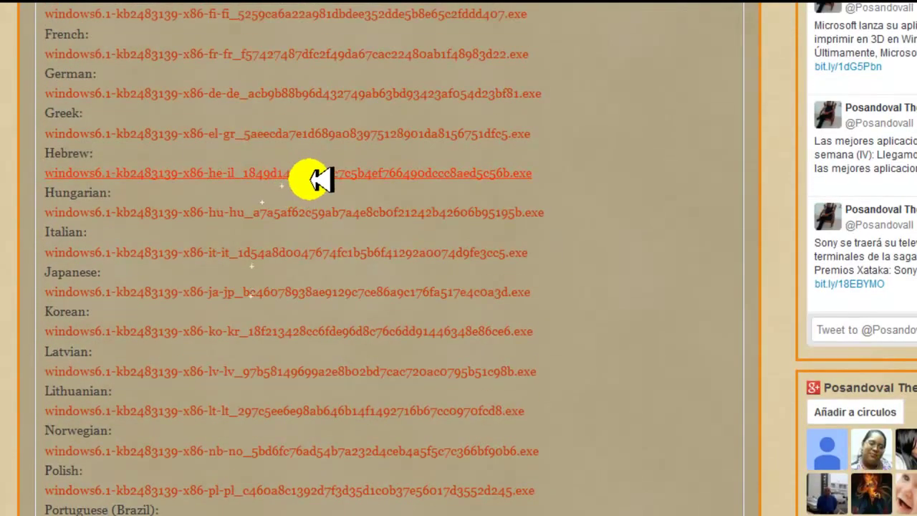
{"action": "scroll", "coordinate": [218, 167], "scroll_direction": "up", "scroll_amount": 4}
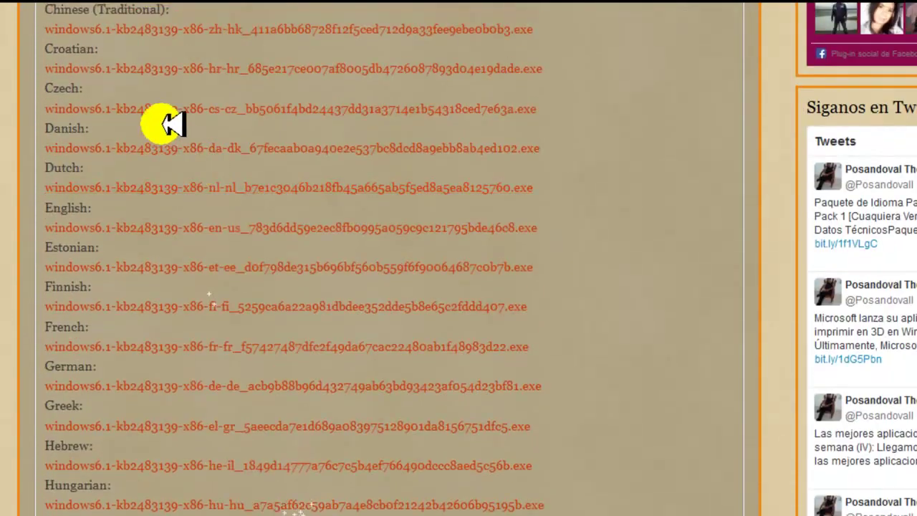
{"action": "scroll", "coordinate": [230, 107], "scroll_direction": "up", "scroll_amount": 5}
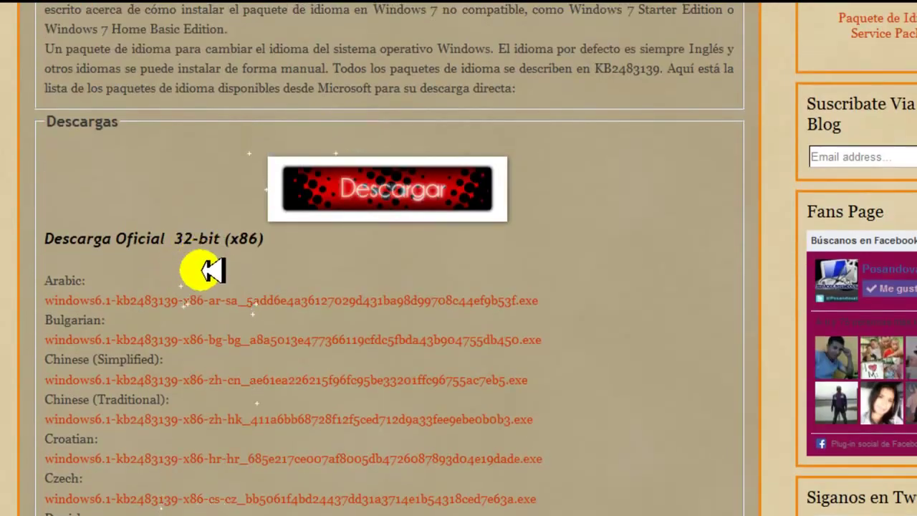
{"action": "scroll", "coordinate": [205, 268], "scroll_direction": "down", "scroll_amount": 2}
{"action": "scroll", "coordinate": [215, 268], "scroll_direction": "down", "scroll_amount": 7}
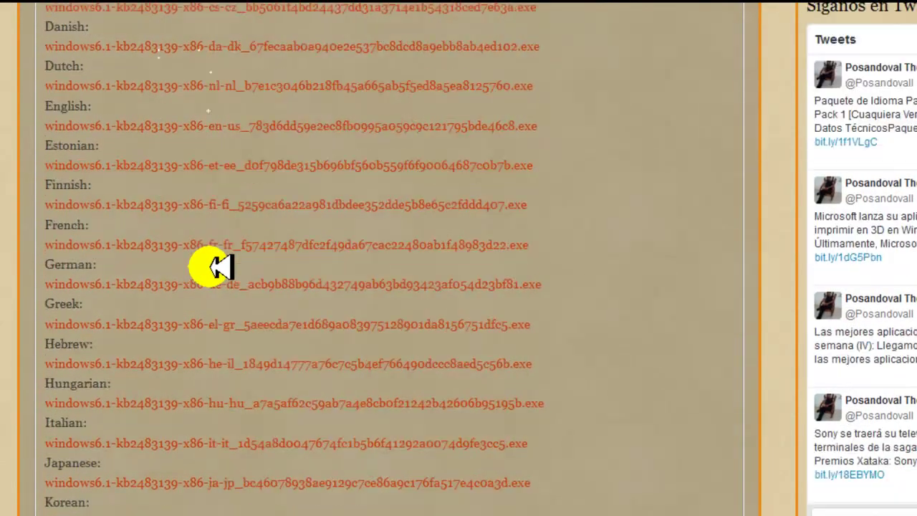
{"action": "scroll", "coordinate": [211, 267], "scroll_direction": "down", "scroll_amount": 1}
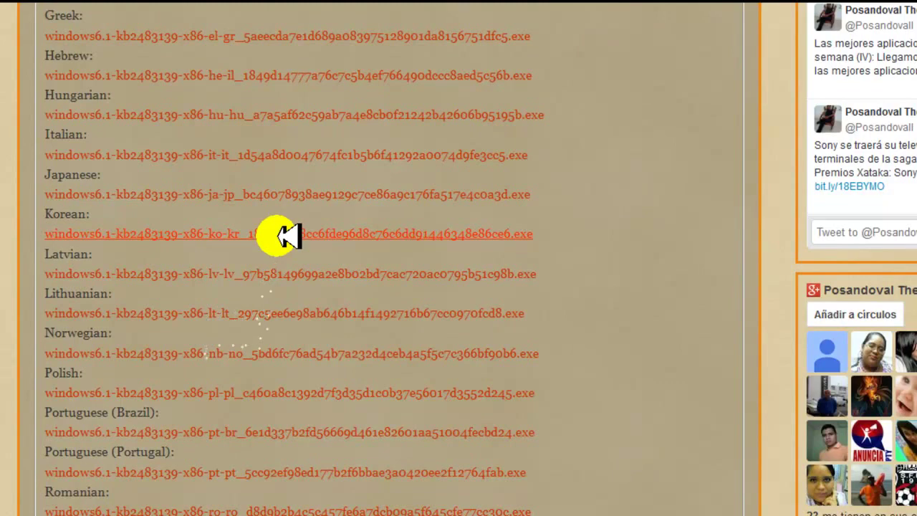
{"action": "scroll", "coordinate": [301, 240], "scroll_direction": "down", "scroll_amount": 3}
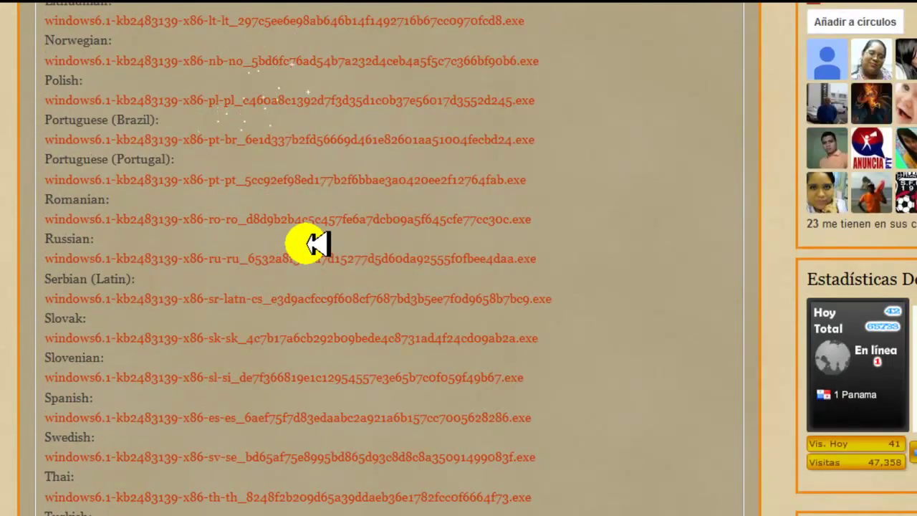
{"action": "scroll", "coordinate": [308, 244], "scroll_direction": "down", "scroll_amount": 2}
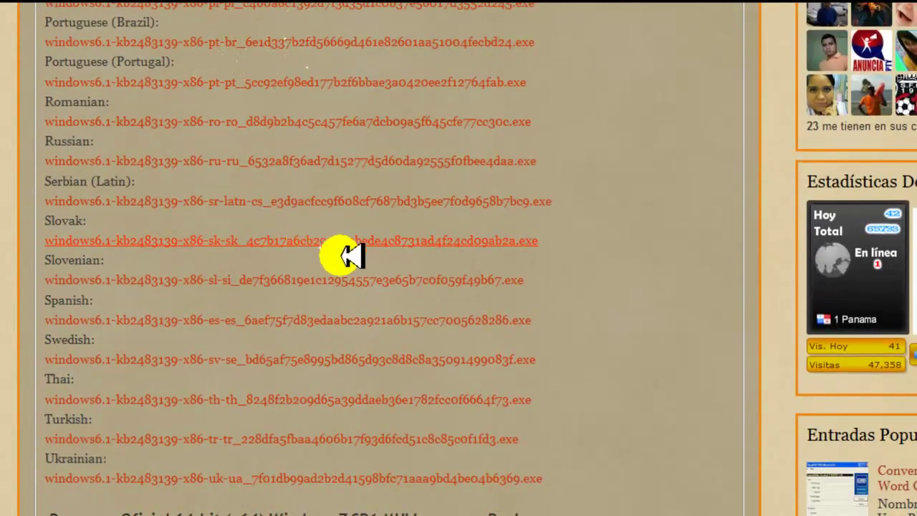
{"action": "scroll", "coordinate": [346, 257], "scroll_direction": "up", "scroll_amount": 2}
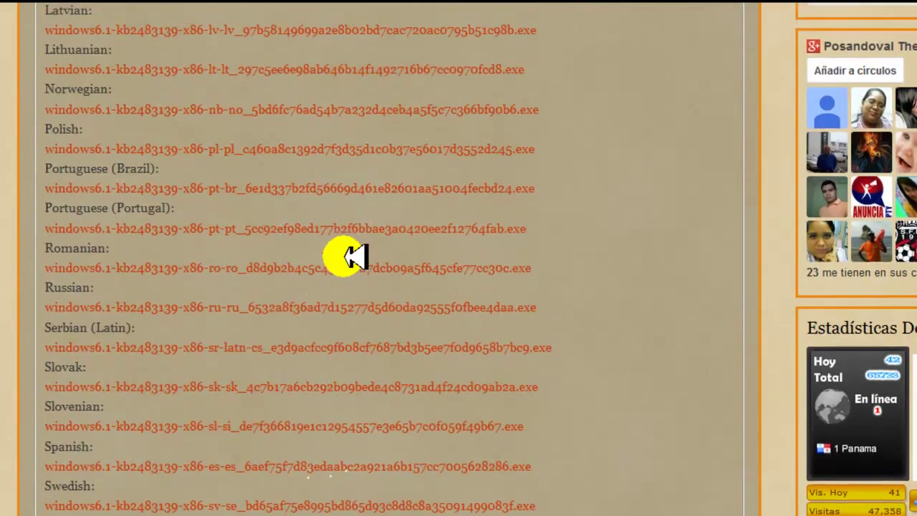
{"action": "scroll", "coordinate": [346, 256], "scroll_direction": "down", "scroll_amount": 4}
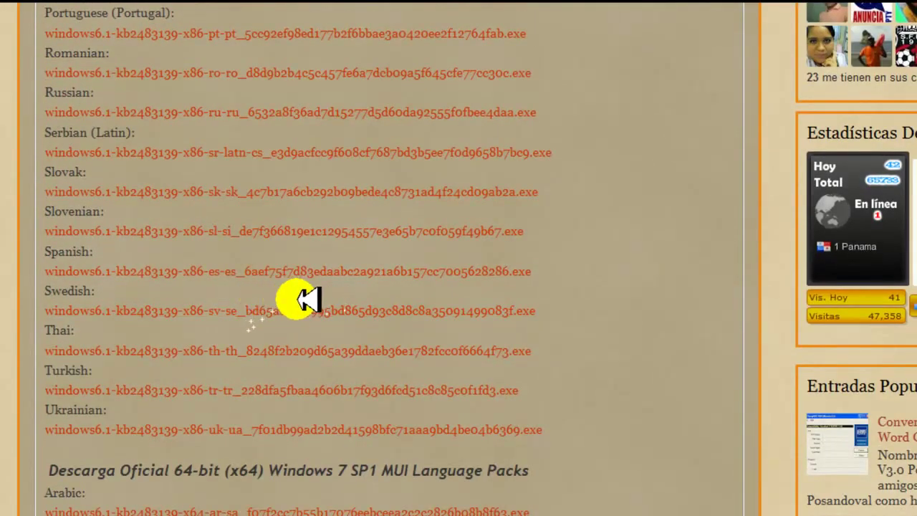
{"action": "scroll", "coordinate": [300, 300], "scroll_direction": "up", "scroll_amount": 4}
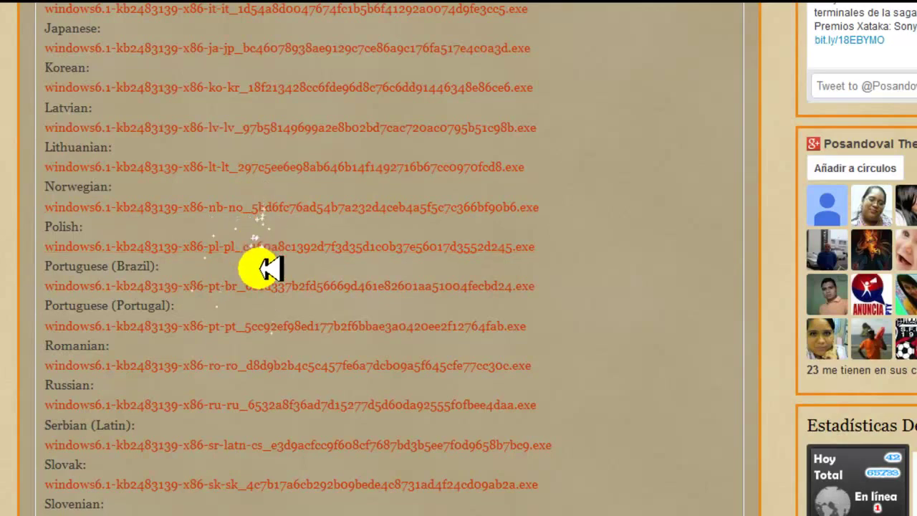
Request the 32-bit Portuguese (Brazil) language pack download and cancel the save prompt
{"action": "left_click", "coordinate": [286, 286]}
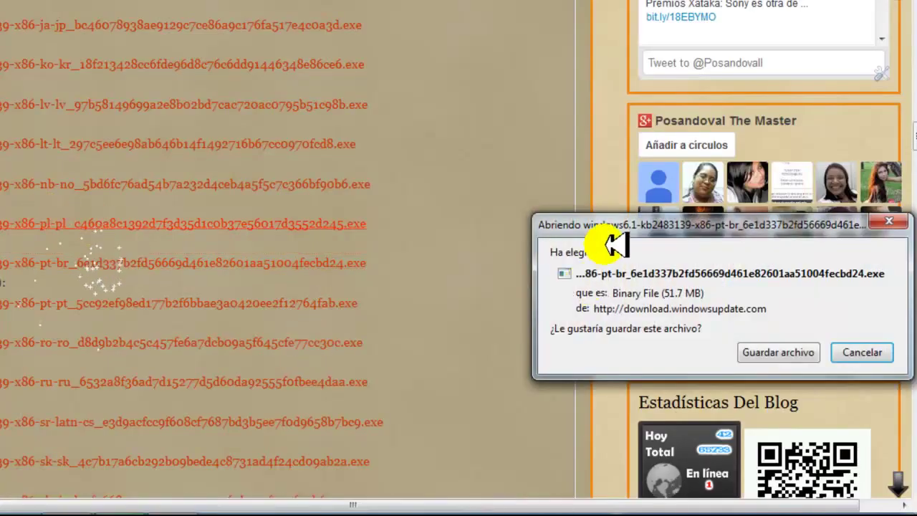
{"action": "left_click_drag", "start_coordinate": [664, 225], "coordinate": [122, 160]}
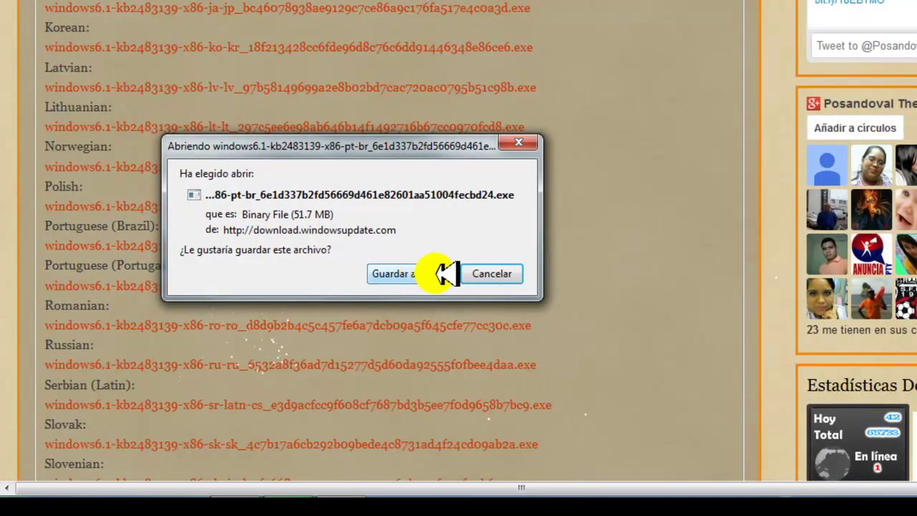
{"action": "left_click", "coordinate": [492, 273]}
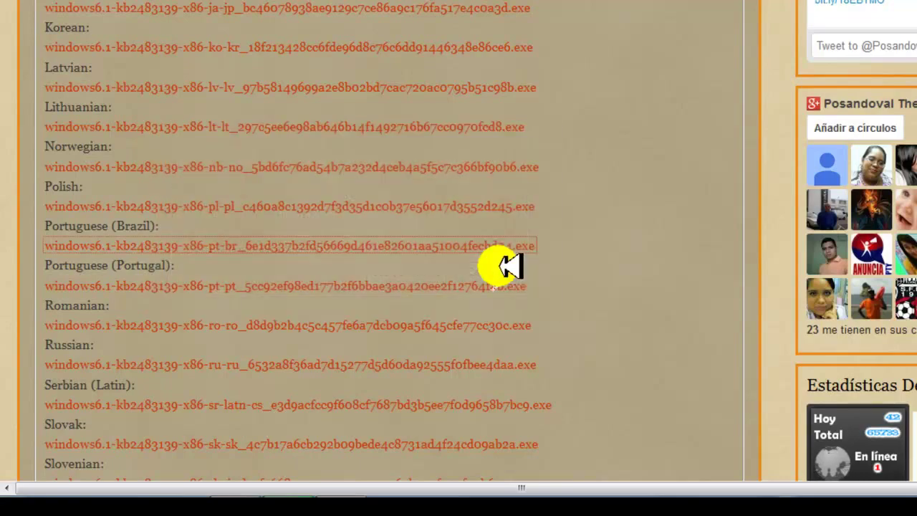
Switch to Windows Explorer and open the Nueva carpeta folder in the Documents library
{"action": "scroll", "coordinate": [527, 241], "scroll_direction": "up", "scroll_amount": 20}
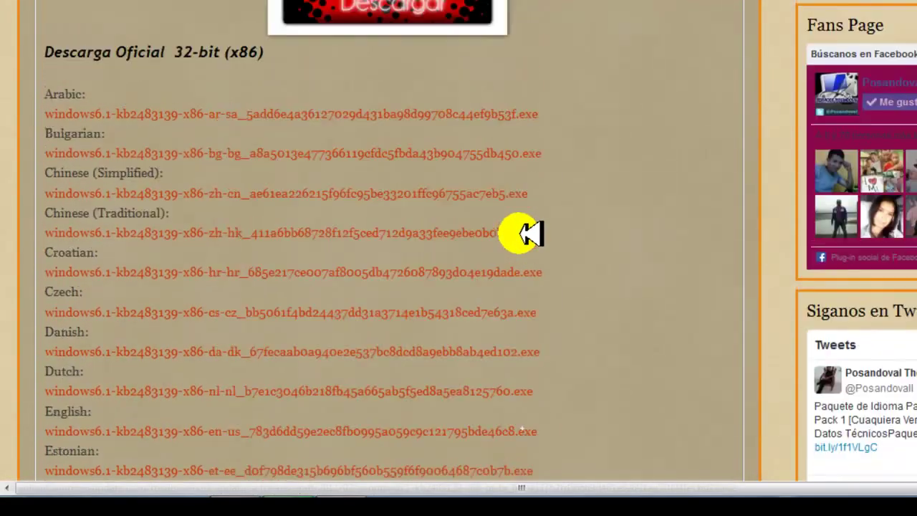
{"action": "scroll", "coordinate": [526, 235], "scroll_direction": "up", "scroll_amount": 4}
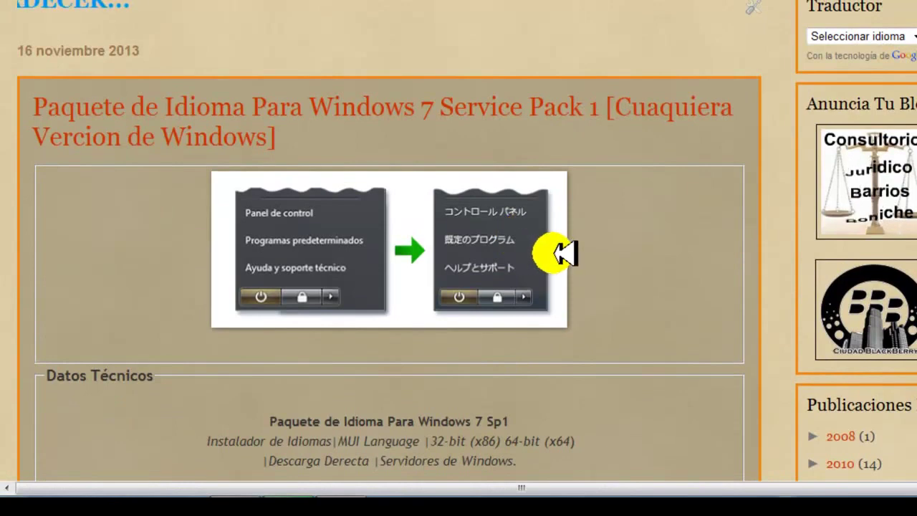
{"action": "scroll", "coordinate": [510, 178], "scroll_direction": "up", "scroll_amount": 2}
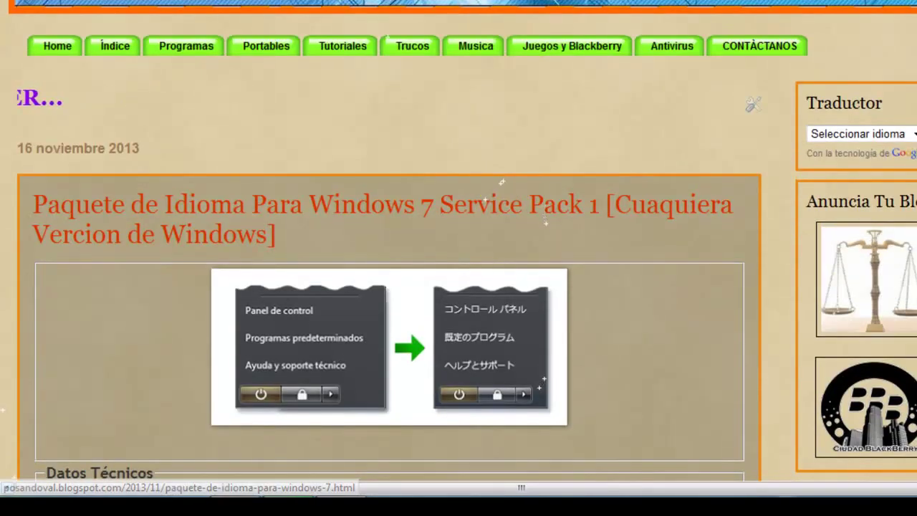
{"action": "key", "text": "super"}
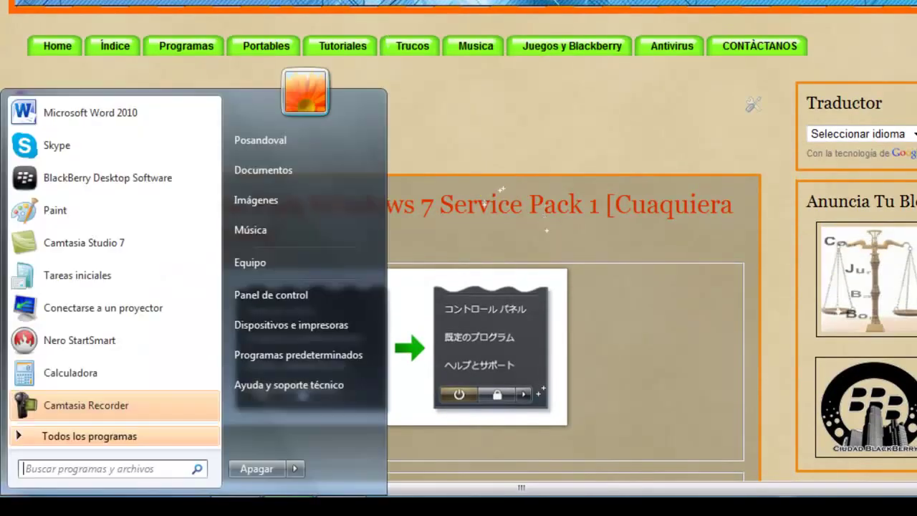
{"action": "left_click", "coordinate": [290, 171]}
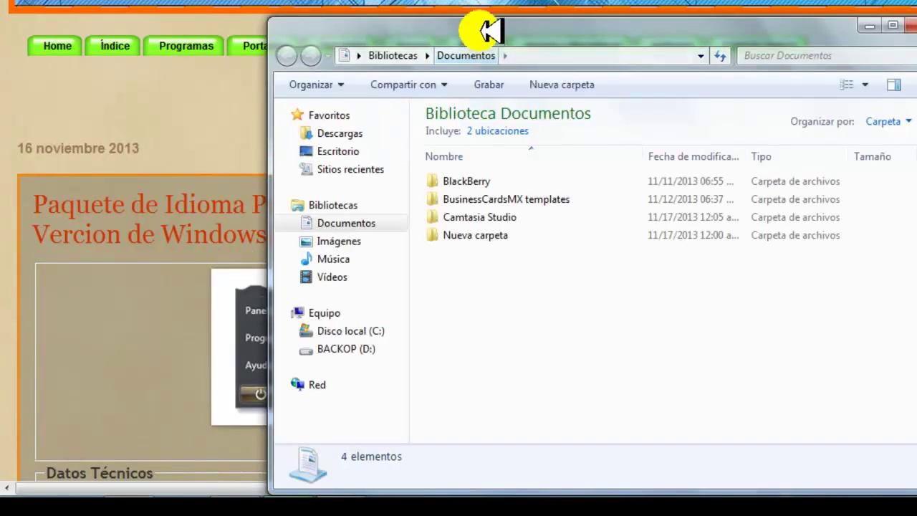
{"action": "left_click_drag", "start_coordinate": [485, 28], "coordinate": [279, 34]}
{"action": "double_click", "coordinate": [301, 236]}
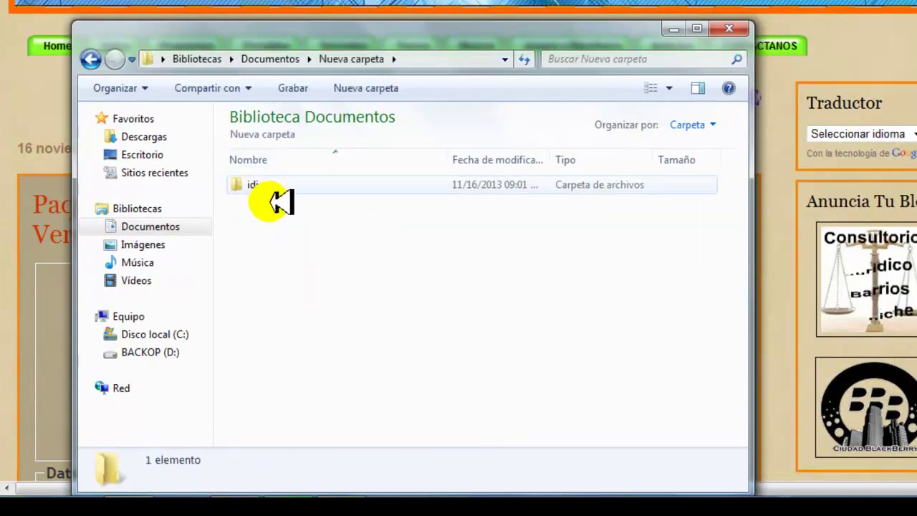
Open the idioma folder inside Nueva carpeta and look over the application files it contains
{"action": "left_click", "coordinate": [261, 185]}
{"action": "double_click", "coordinate": [262, 186]}
{"action": "left_click_drag", "start_coordinate": [389, 31], "coordinate": [398, 10]}
{"action": "left_click", "coordinate": [285, 159]}
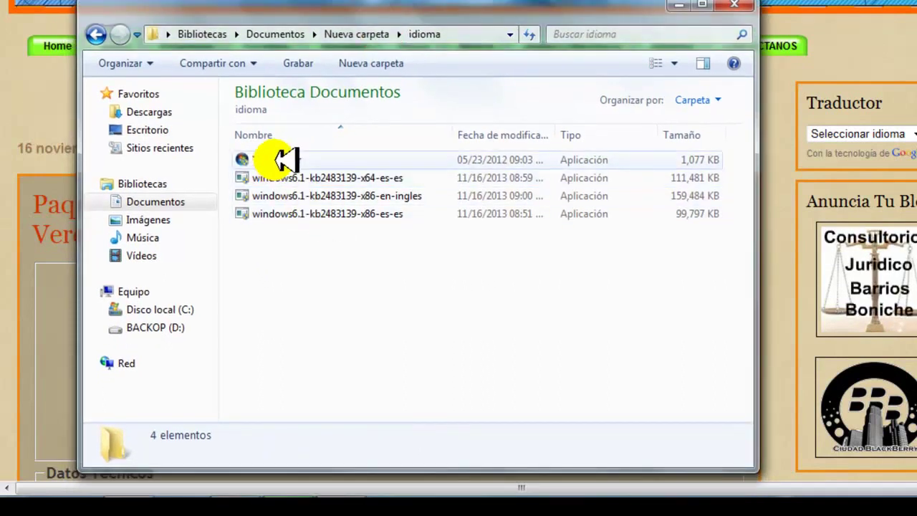
{"action": "mouse_move", "coordinate": [297, 160]}
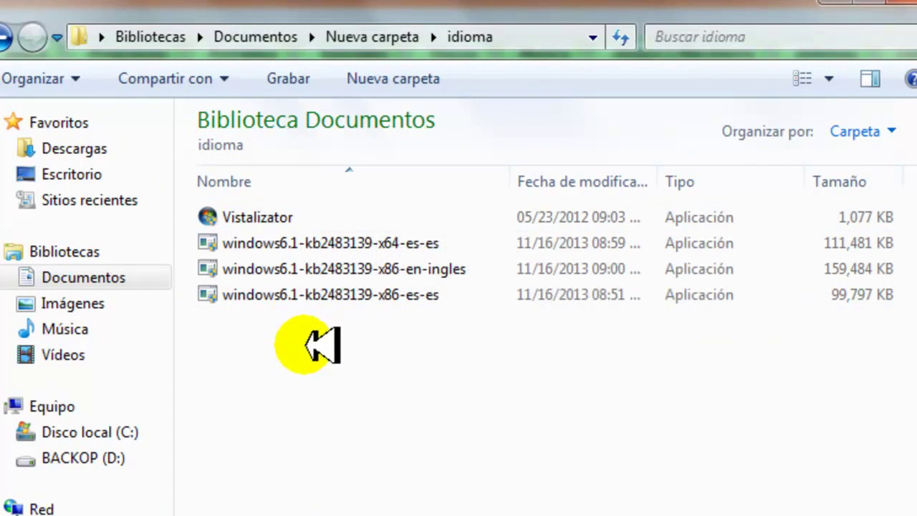
Launch Vistalizator from the idioma folder and choose Español (Spanish) as its interface language
{"action": "left_click", "coordinate": [283, 218]}
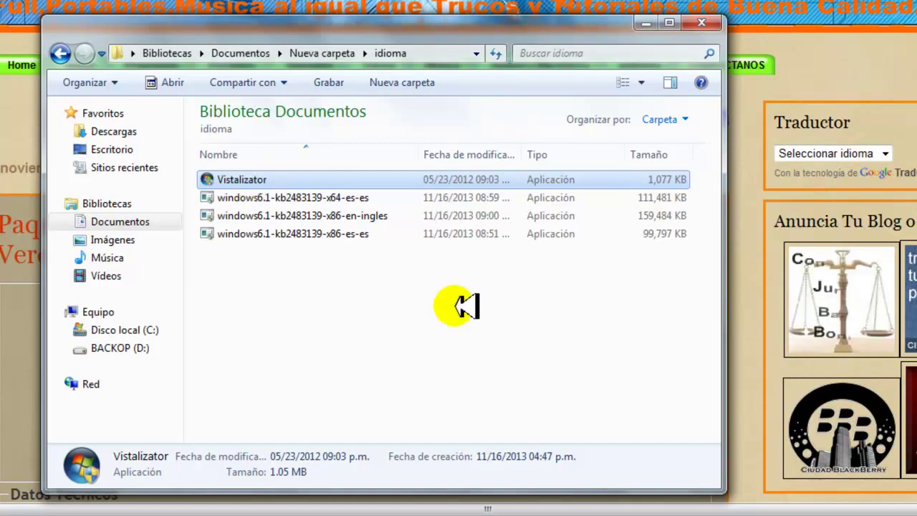
{"action": "left_click_drag", "start_coordinate": [257, 3], "coordinate": [315, 133]}
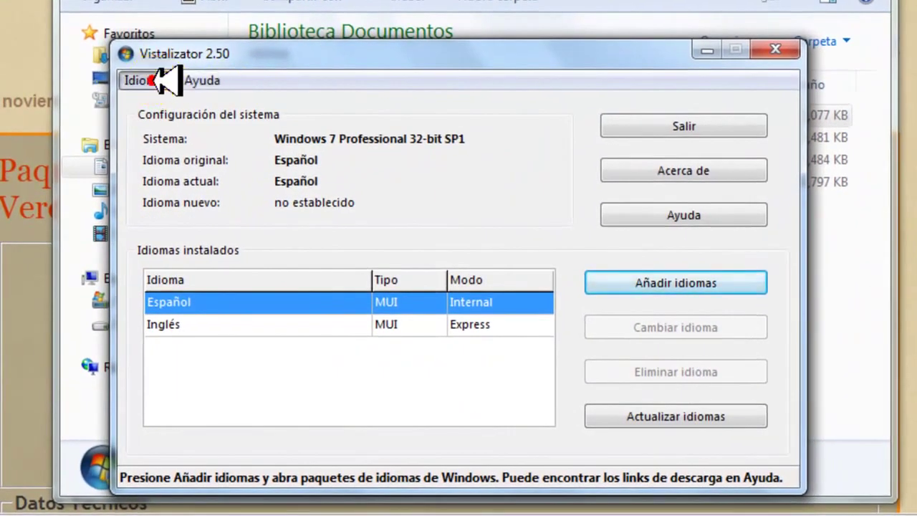
{"action": "left_click", "coordinate": [159, 80]}
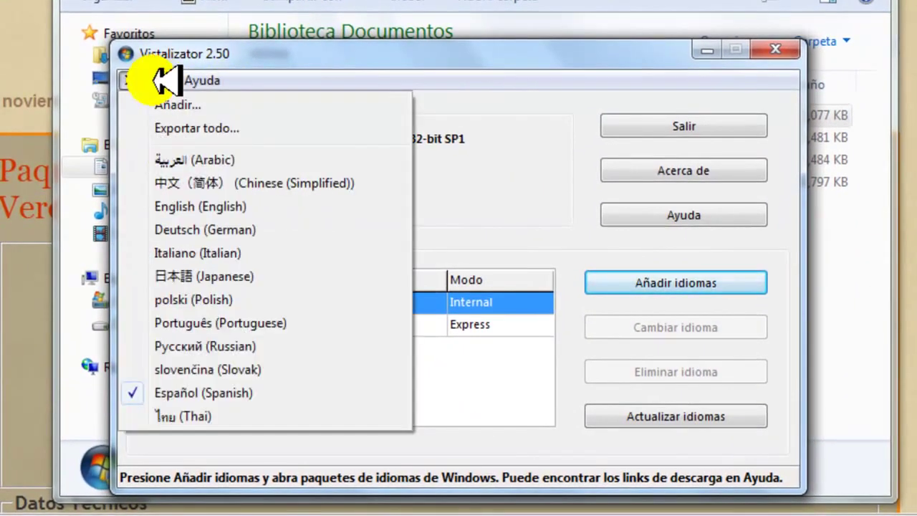
{"action": "left_click", "coordinate": [185, 392]}
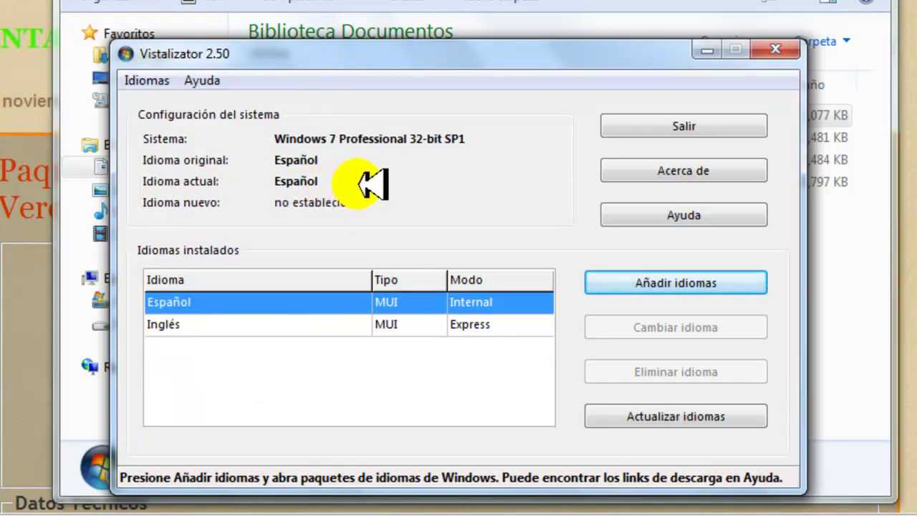
{"action": "left_click_drag", "start_coordinate": [301, 50], "coordinate": [294, 16]}
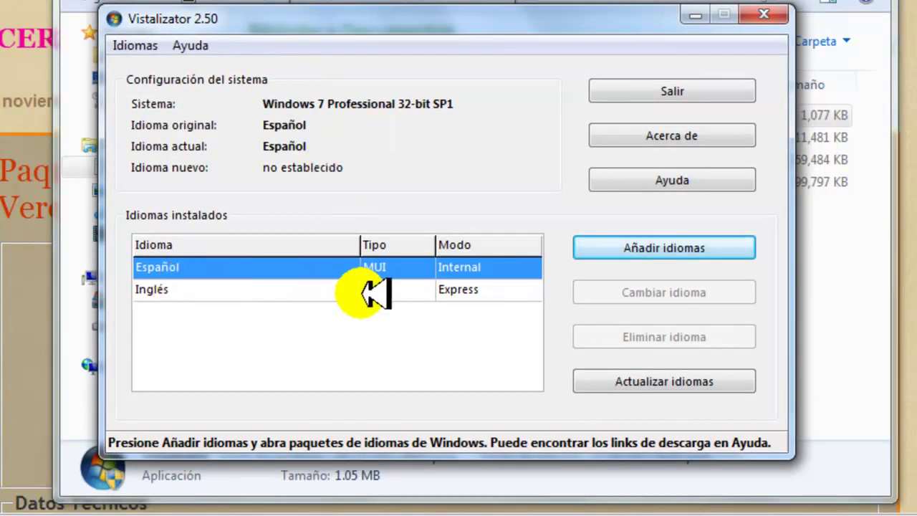
Try to add the windows6.1-kb2483139-x86-en-ingles language pack from the idioma folder
{"action": "left_click", "coordinate": [188, 289]}
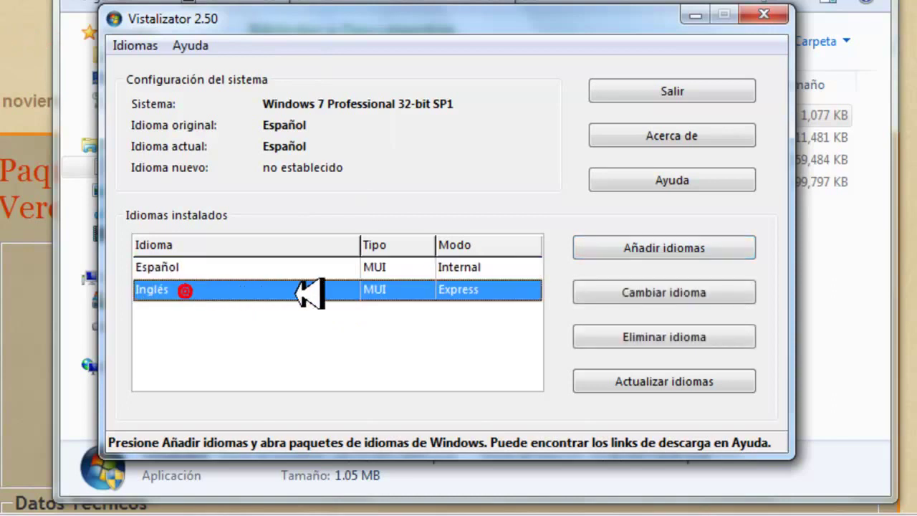
{"action": "left_click", "coordinate": [334, 289]}
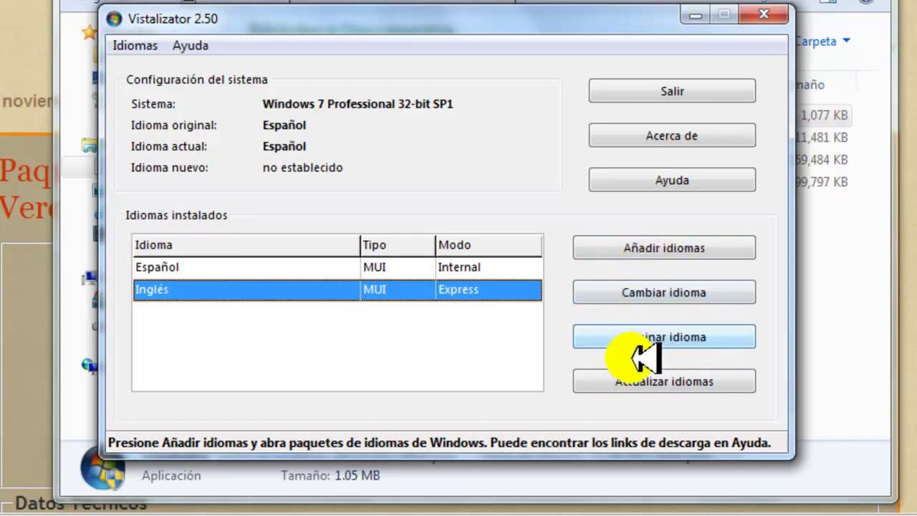
{"action": "left_click", "coordinate": [651, 249]}
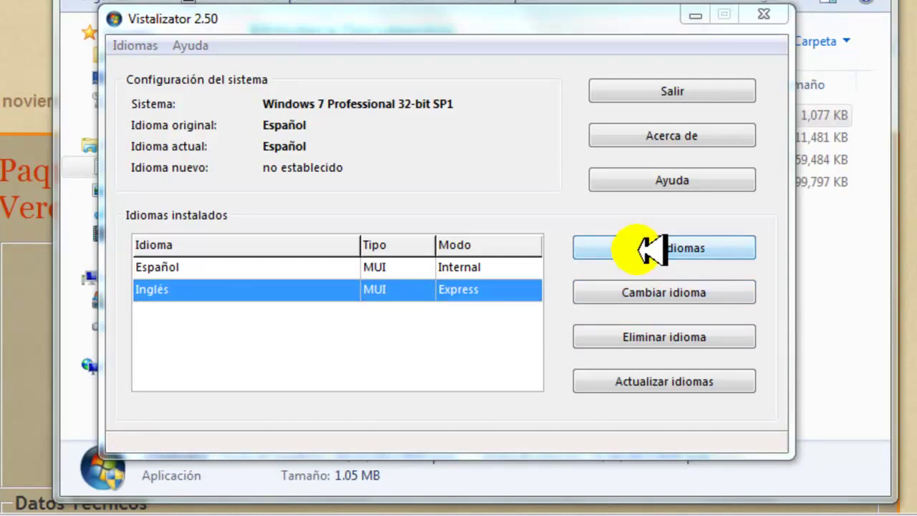
{"action": "left_click_drag", "start_coordinate": [792, 7], "coordinate": [390, 2]}
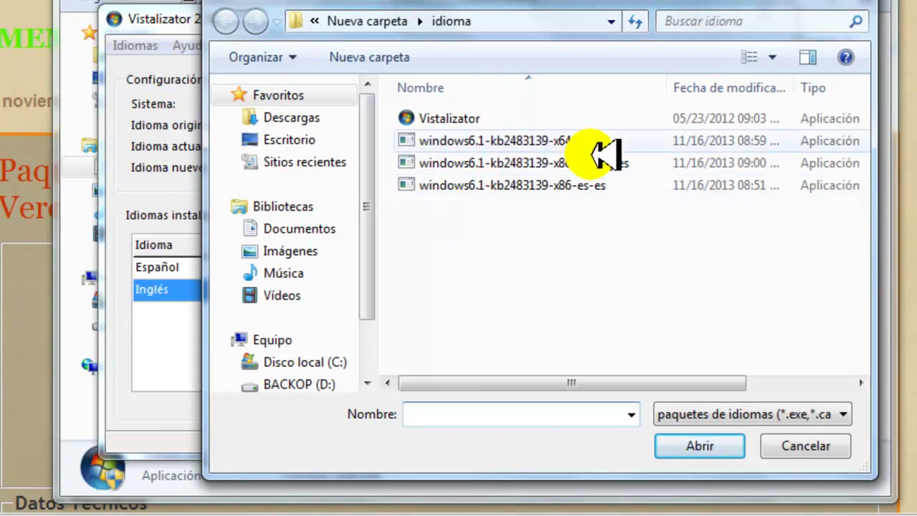
{"action": "left_click", "coordinate": [527, 165]}
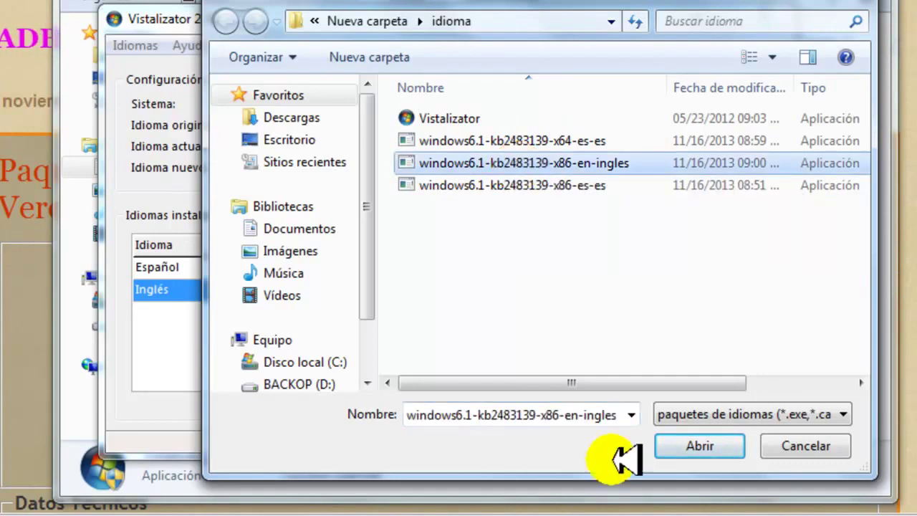
{"action": "left_click", "coordinate": [694, 446]}
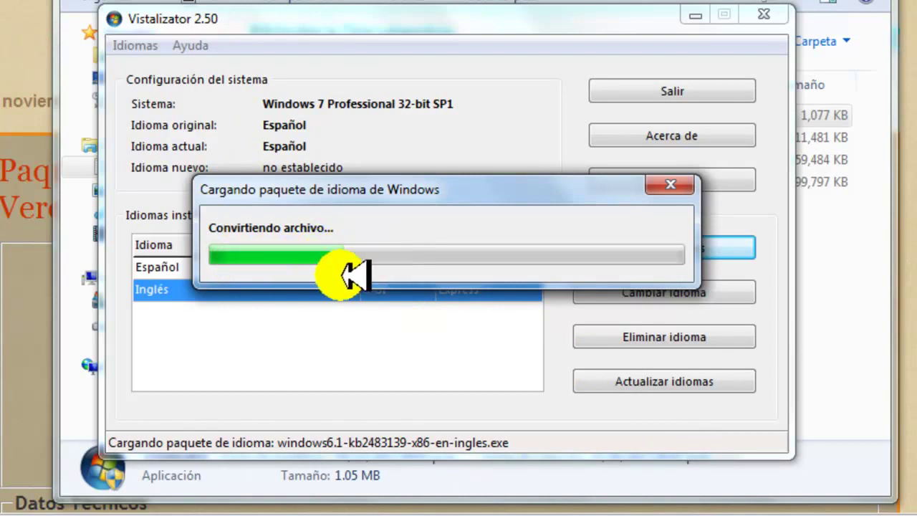
{"action": "left_click", "coordinate": [442, 143]}
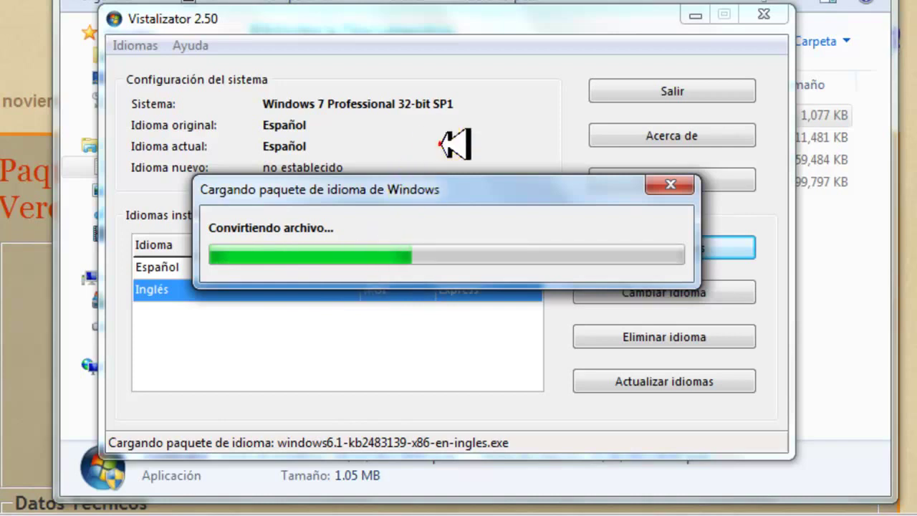
{"action": "left_click", "coordinate": [441, 144]}
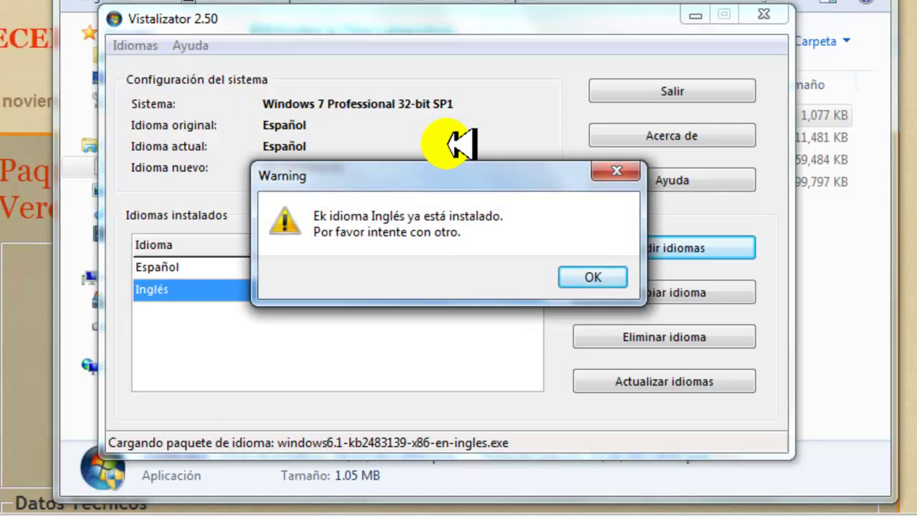
{"action": "left_click_drag", "start_coordinate": [438, 179], "coordinate": [430, 134]}
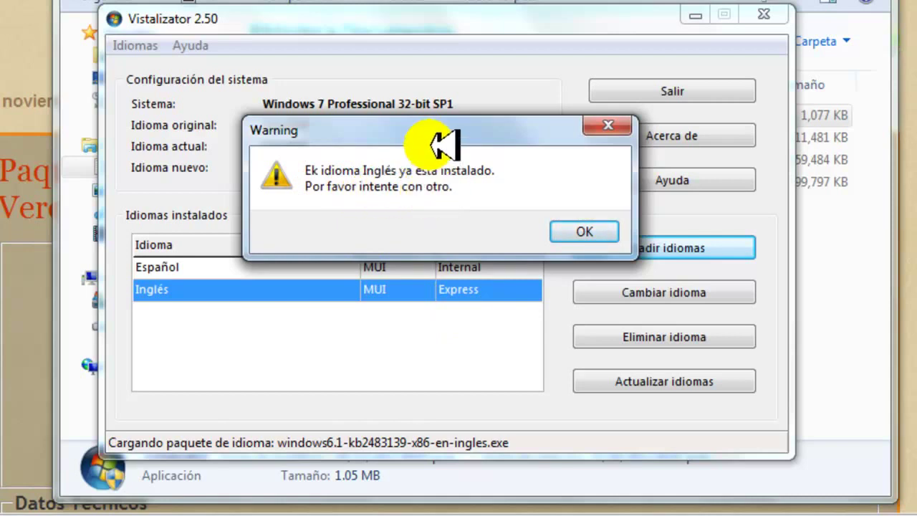
{"action": "left_click_drag", "start_coordinate": [437, 132], "coordinate": [426, 99]}
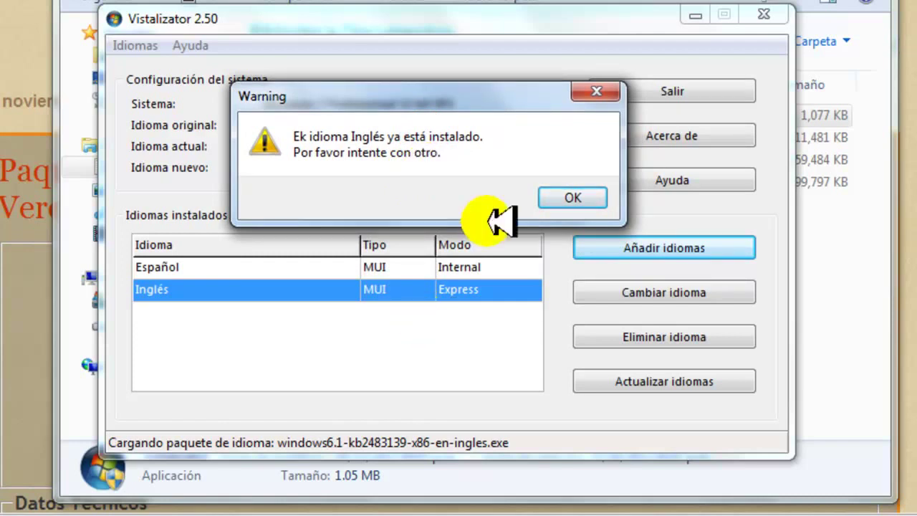
{"action": "left_click", "coordinate": [572, 198]}
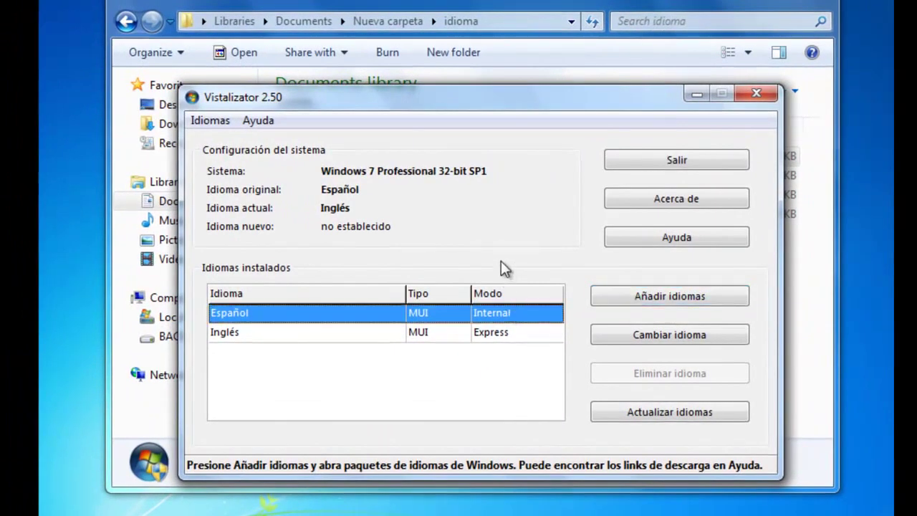
Check the Start menu's display language and change the Windows language to the installed Español entry
{"action": "left_click", "coordinate": [482, 334]}
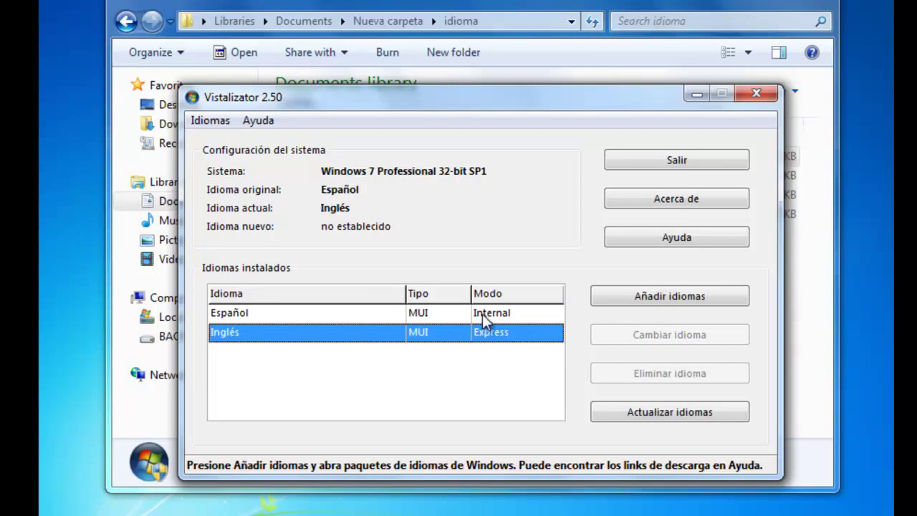
{"action": "left_click", "coordinate": [482, 314]}
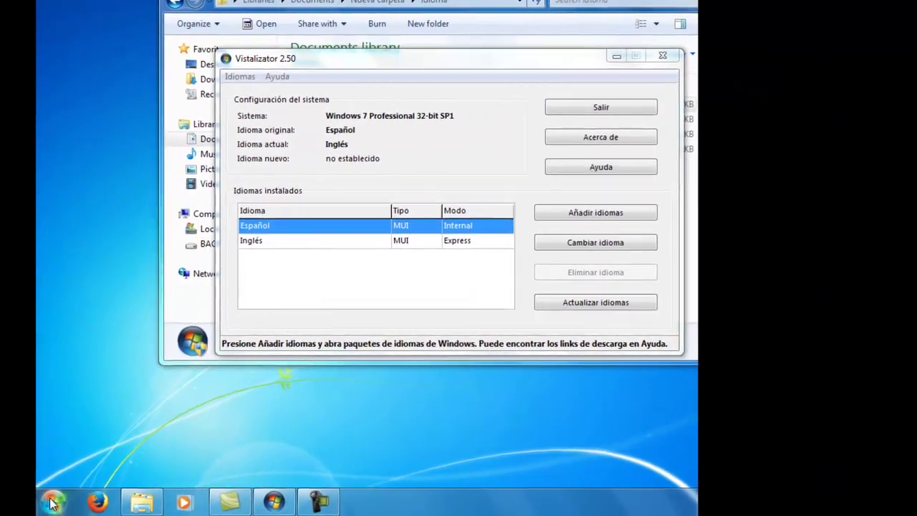
{"action": "left_click", "coordinate": [145, 502]}
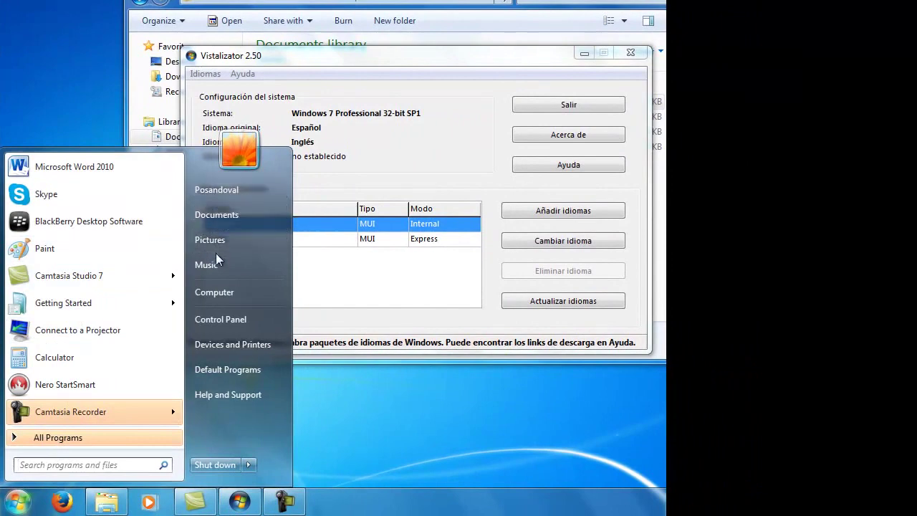
{"action": "left_click", "coordinate": [393, 264]}
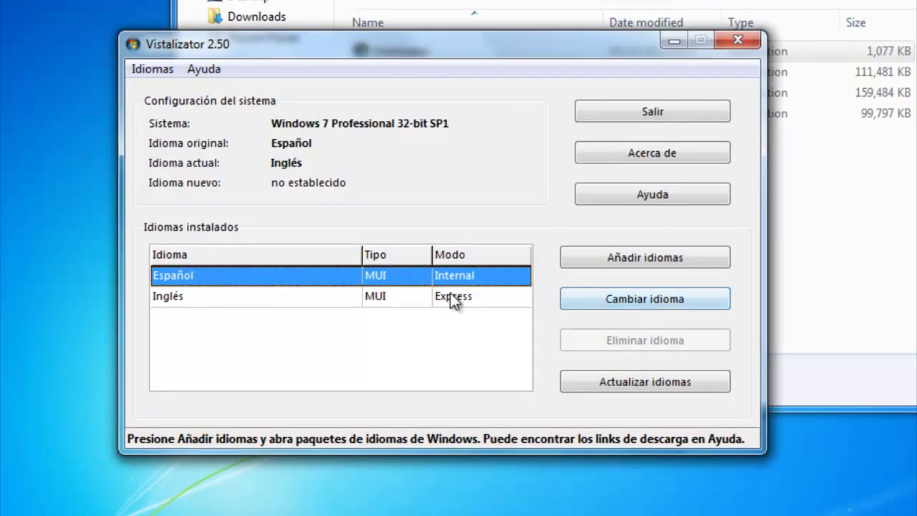
{"action": "left_click", "coordinate": [633, 298]}
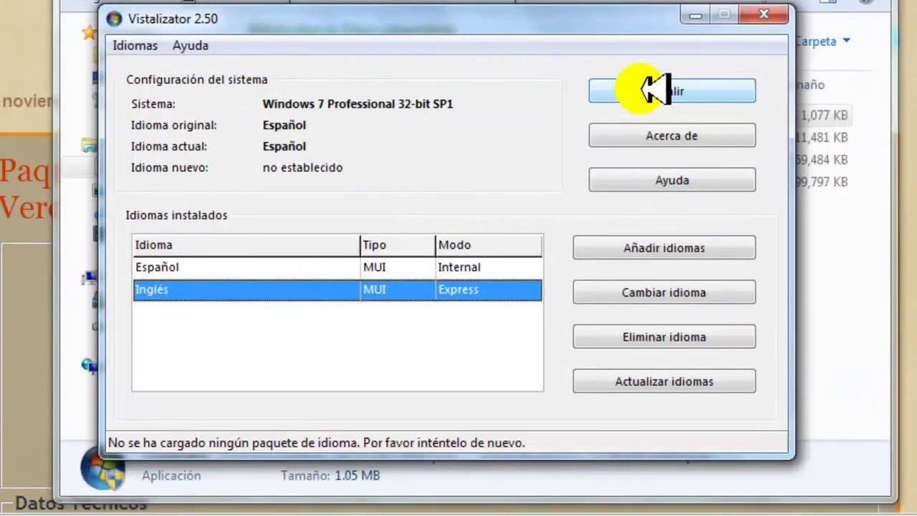
Exit Vistalizator and check the display language of the Start menu
{"action": "left_click", "coordinate": [654, 89]}
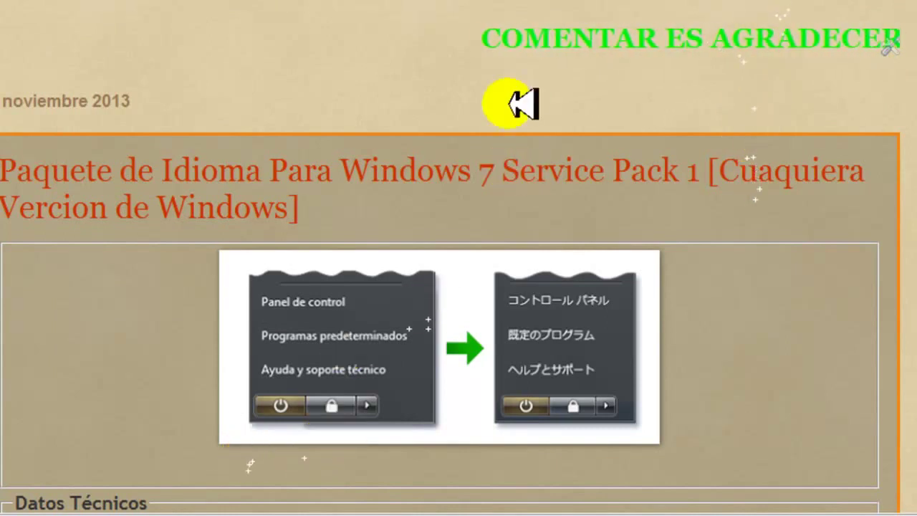
{"action": "key", "text": "super"}
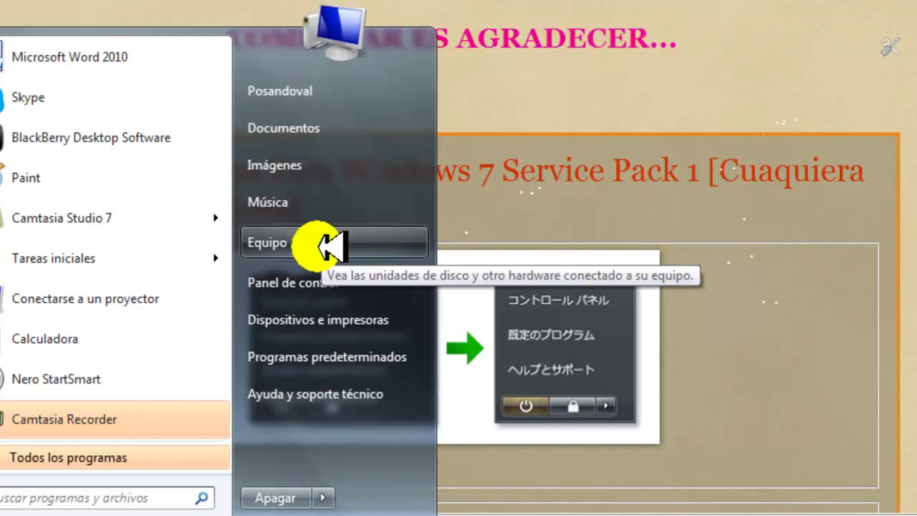
{"action": "left_click", "coordinate": [511, 231]}
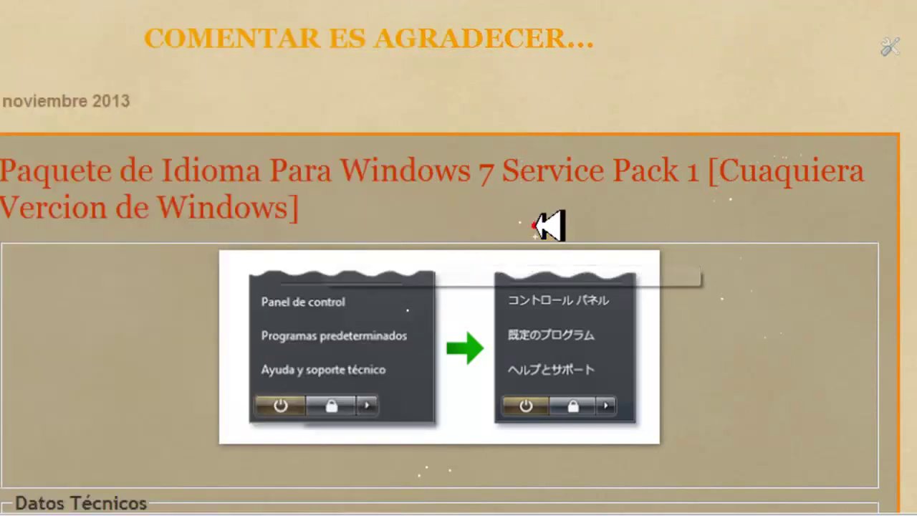
Review the Windows 7 SP1 language pack post, covering its technical data, description, features and 32-bit (x86) download list
{"action": "scroll", "coordinate": [516, 247], "scroll_direction": "down", "scroll_amount": 3}
{"action": "scroll", "coordinate": [543, 263], "scroll_direction": "down", "scroll_amount": 3}
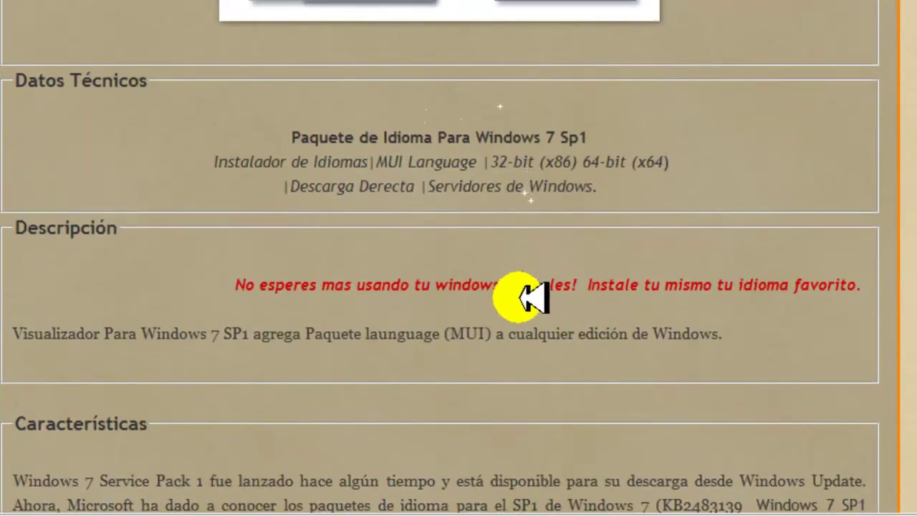
{"action": "scroll", "coordinate": [531, 301], "scroll_direction": "up", "scroll_amount": 2}
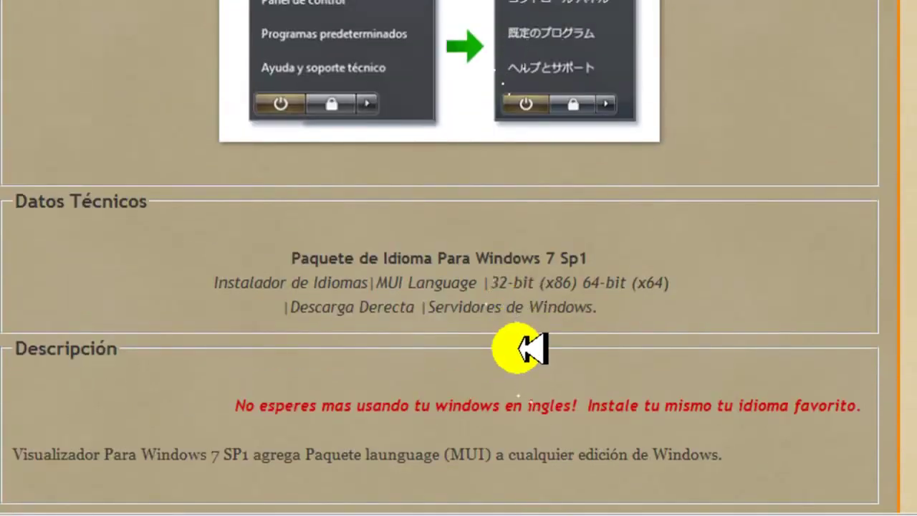
{"action": "scroll", "coordinate": [530, 349], "scroll_direction": "up", "scroll_amount": 2}
{"action": "scroll", "coordinate": [530, 349], "scroll_direction": "down", "scroll_amount": 2}
{"action": "scroll", "coordinate": [531, 349], "scroll_direction": "down", "scroll_amount": 6}
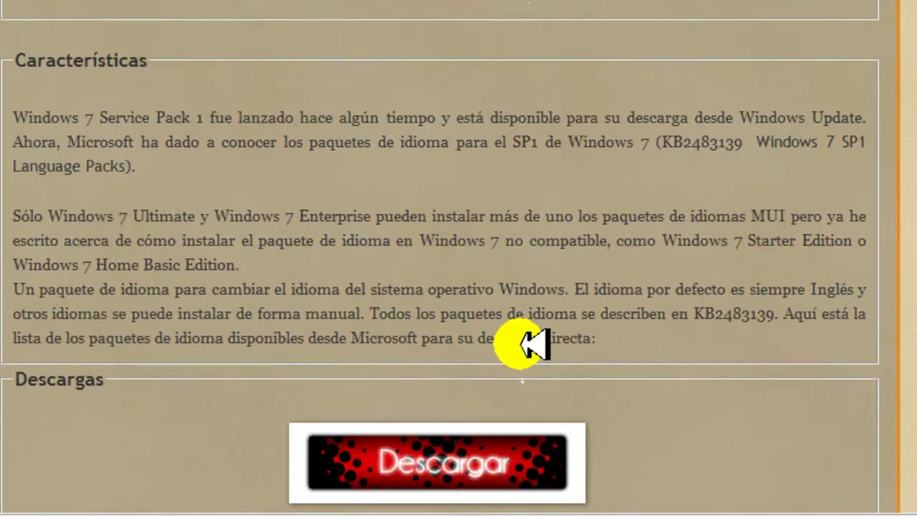
{"action": "scroll", "coordinate": [522, 345], "scroll_direction": "down", "scroll_amount": 5}
{"action": "scroll", "coordinate": [542, 347], "scroll_direction": "down", "scroll_amount": 3}
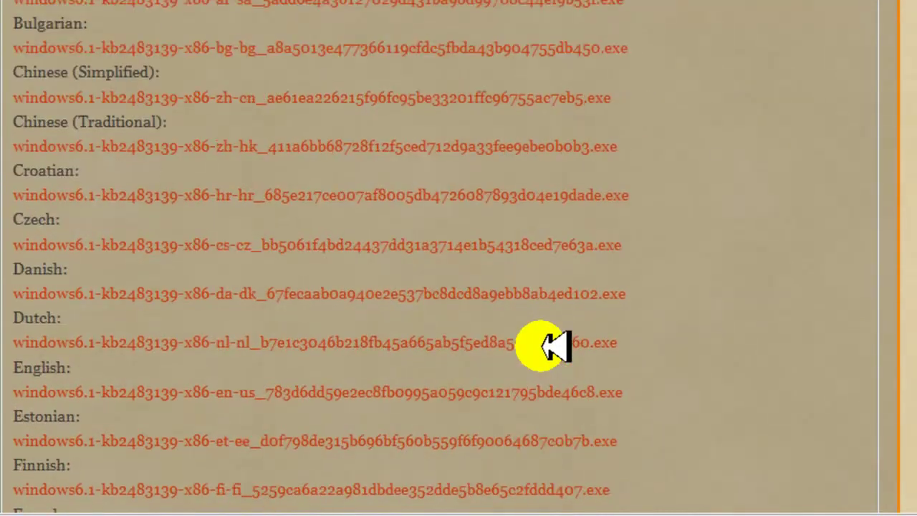
{"action": "scroll", "coordinate": [542, 347], "scroll_direction": "up", "scroll_amount": 1}
{"action": "scroll", "coordinate": [542, 346], "scroll_direction": "up", "scroll_amount": 12}
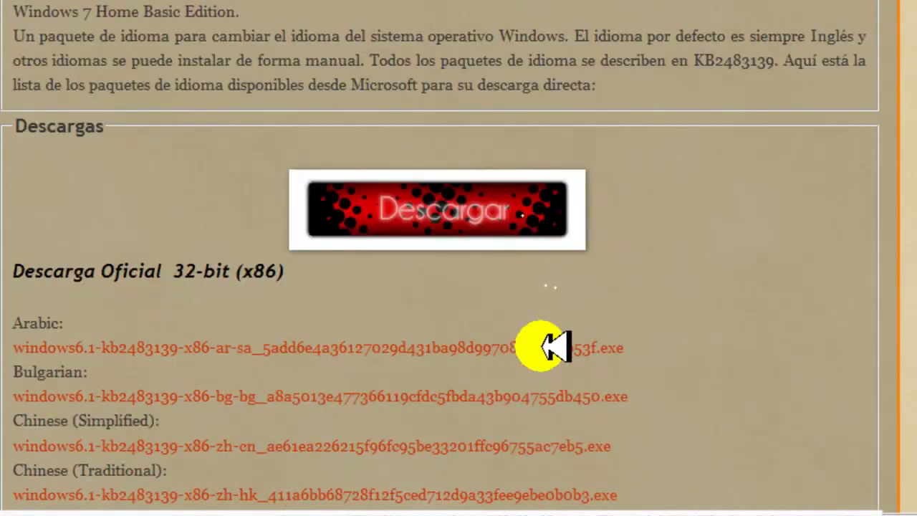
{"action": "scroll", "coordinate": [543, 347], "scroll_direction": "up", "scroll_amount": 5}
{"action": "scroll", "coordinate": [543, 347], "scroll_direction": "down", "scroll_amount": 3}
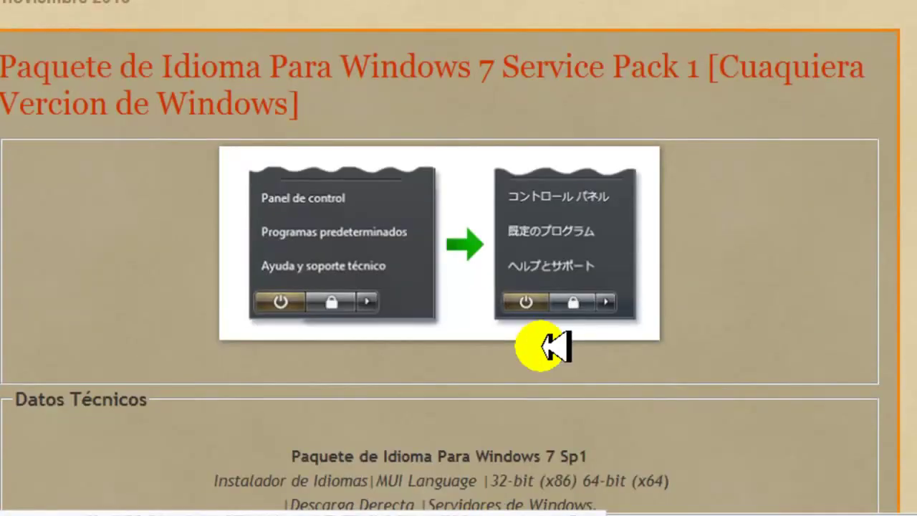